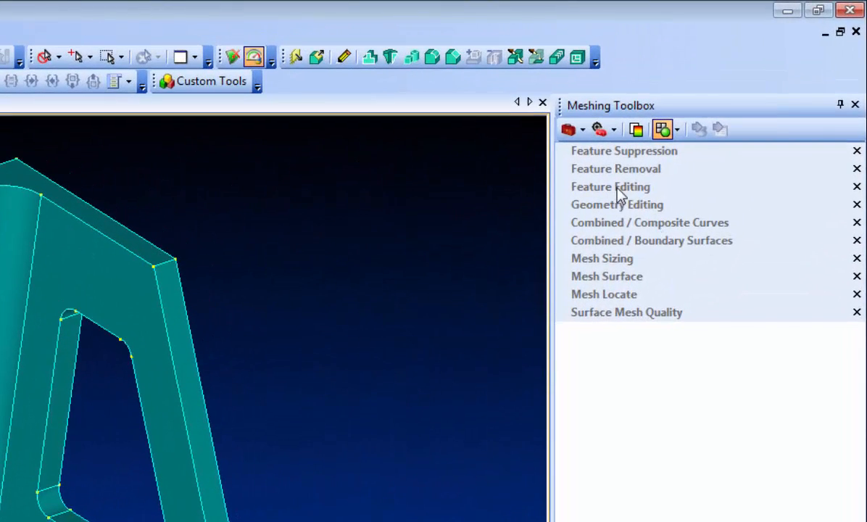
Configure Feature Editing to use the Surface selection method and the Edit operation with a value of .1.
left_click(620, 190)
left_click(732, 228)
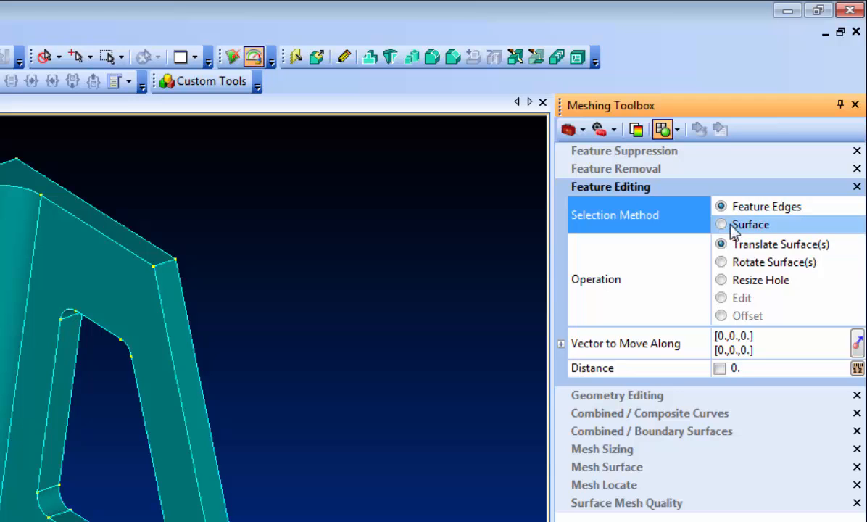
left_click(729, 299)
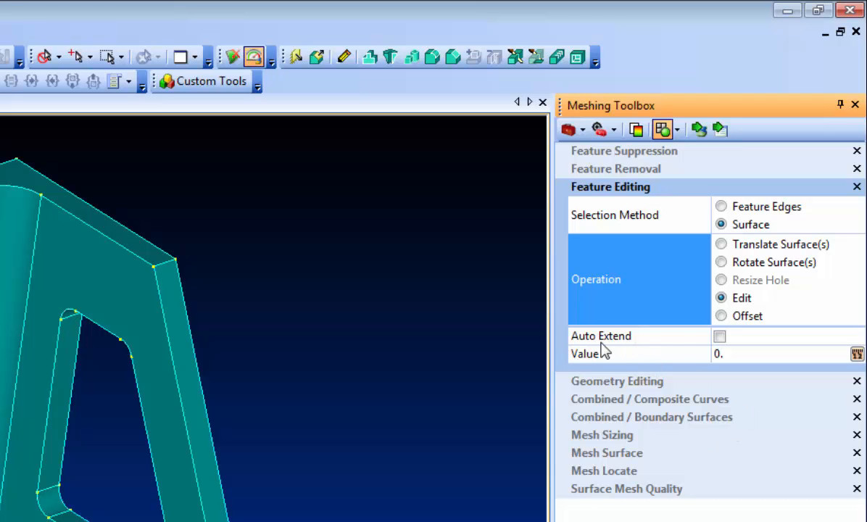
left_click(739, 354)
double_click(740, 354)
type(".")
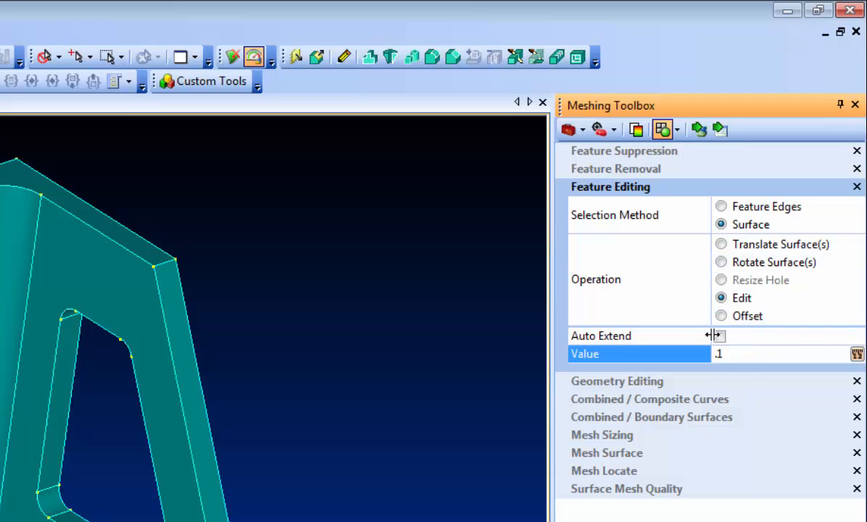
Try editing the inner face of the solid wall by .1 without Auto Extend, inspect the bracket, and undo the edit.
left_click(700, 130)
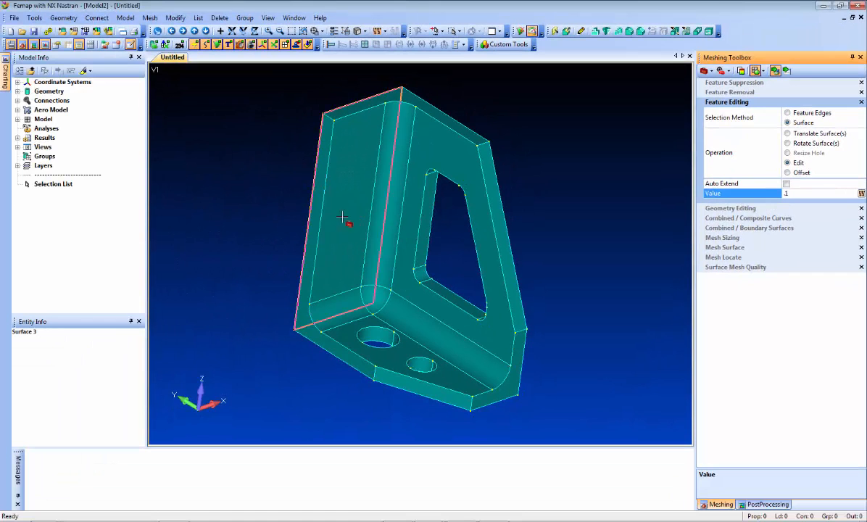
right_click(357, 242)
left_click(377, 394)
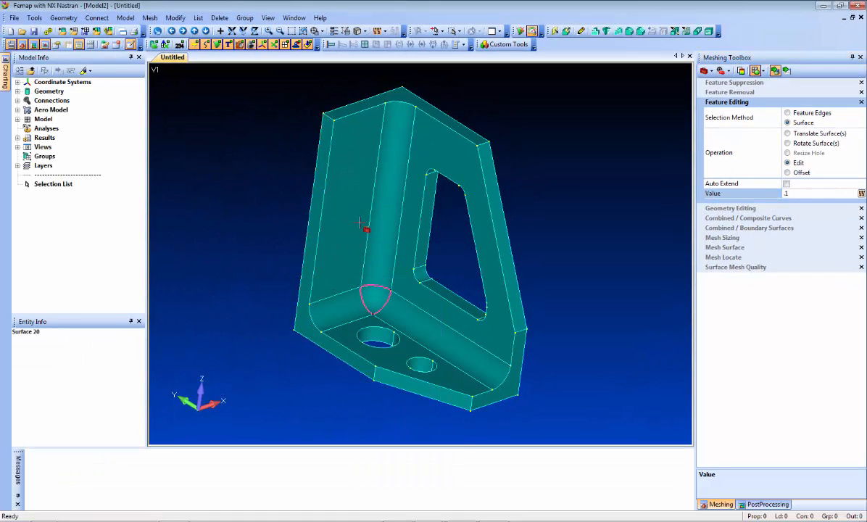
mouse_move(260, 222)
middle_mouse_down()
mouse_move(150, 243)
mouse_move(292, 213)
mouse_move(306, 187)
mouse_move(319, 196)
mouse_move(252, 221)
mouse_move(261, 206)
middle_mouse_up()
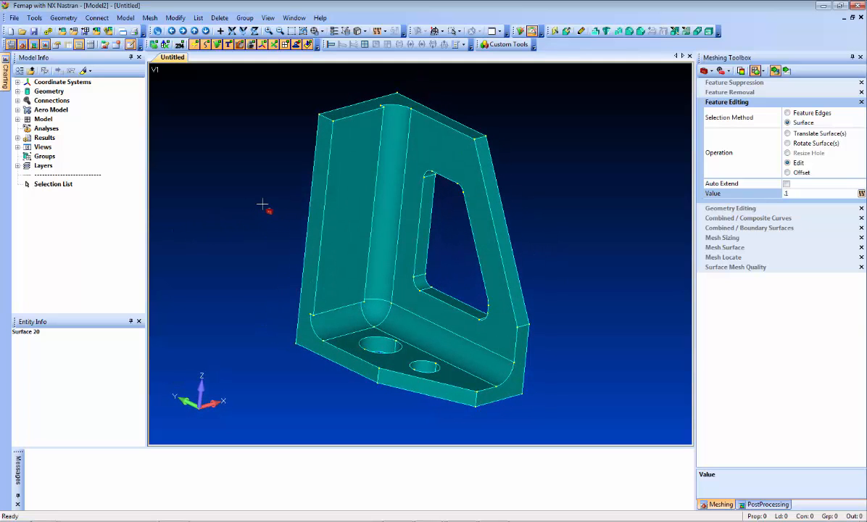
key("ctrl+z")
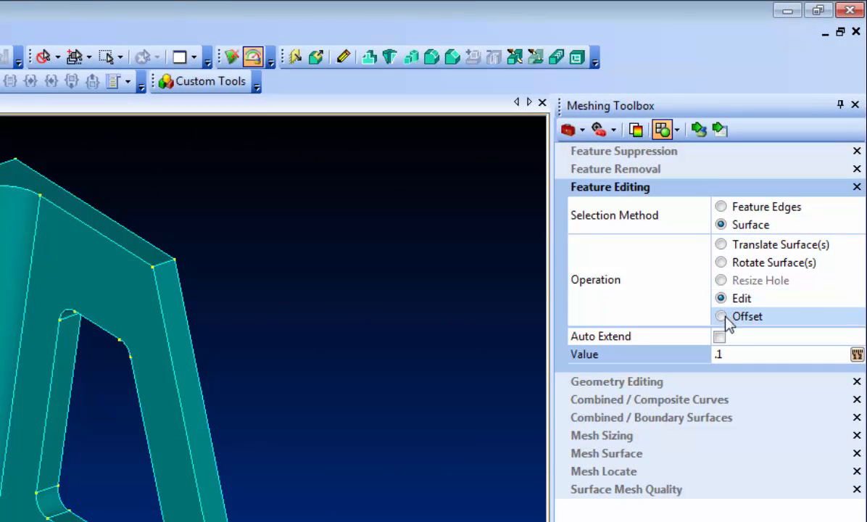
Try the .1 edit on the solid wall's inner face with Auto Extend enabled, and undo it.
left_click(720, 337)
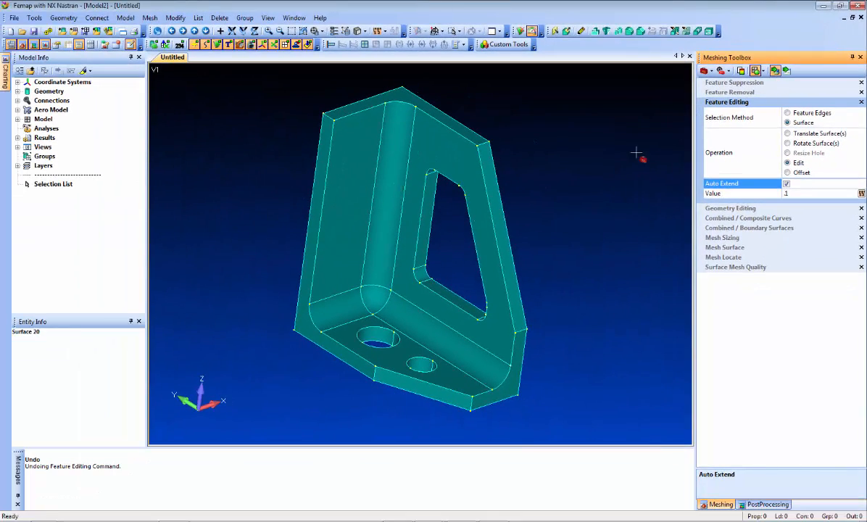
left_click(348, 219)
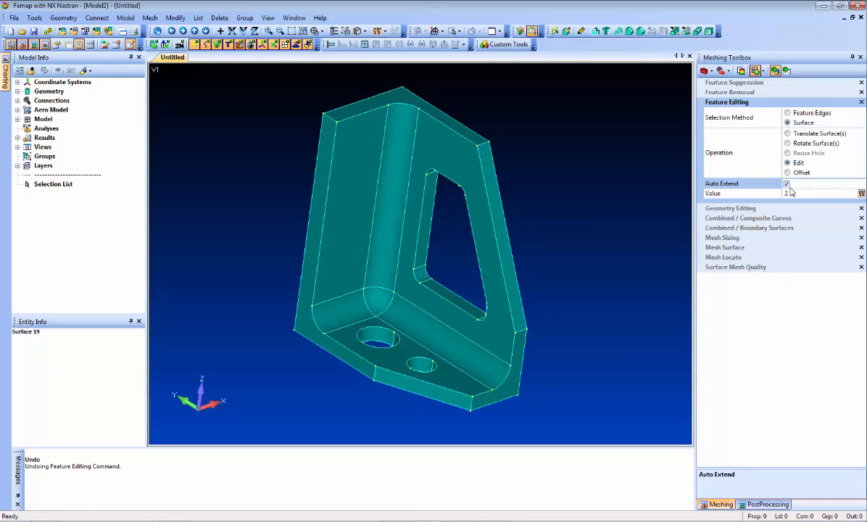
key("ctrl+z")
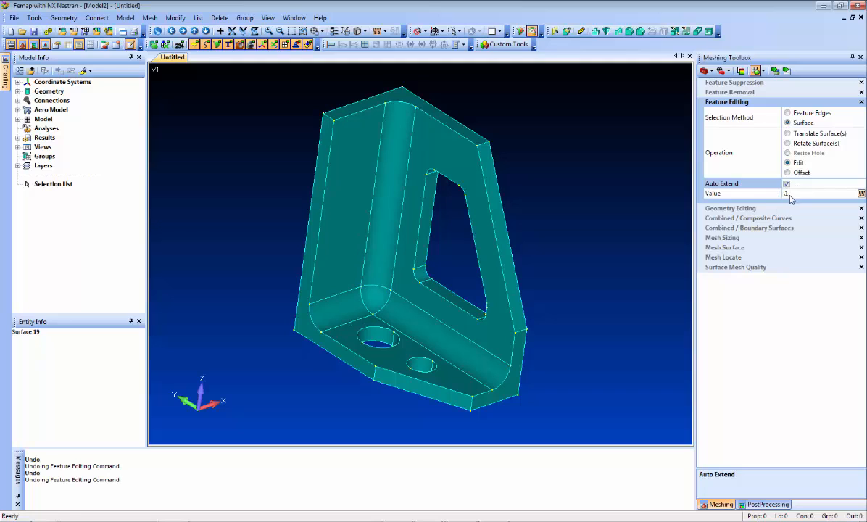
Turn off Auto Extend, try a 0.3 radius on one surface of the base's larger hole, and undo the edit.
left_click(795, 193)
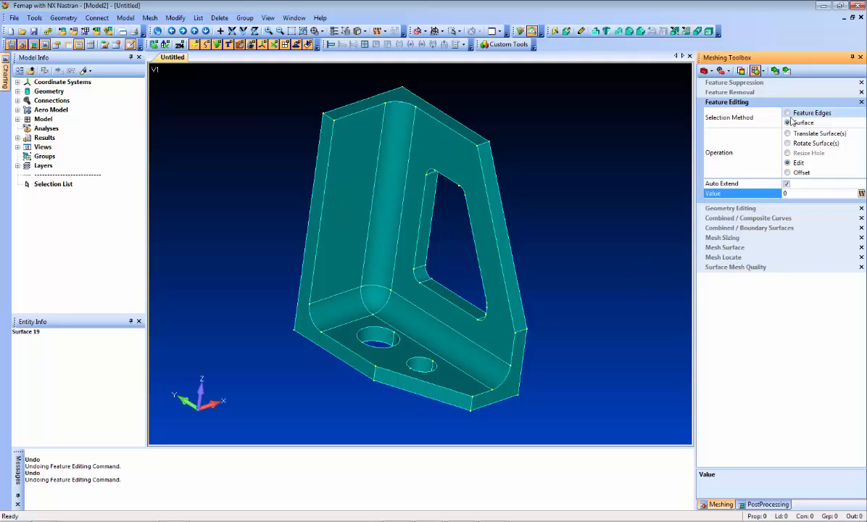
left_click(791, 186)
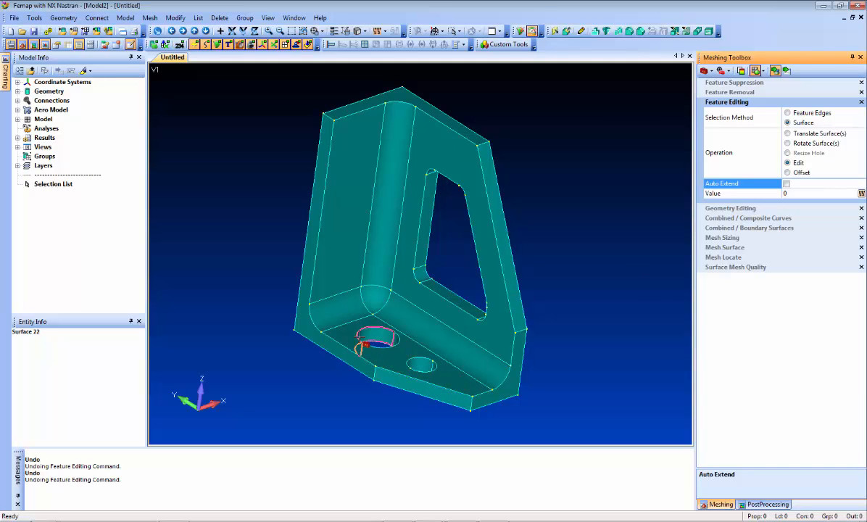
left_click(360, 336)
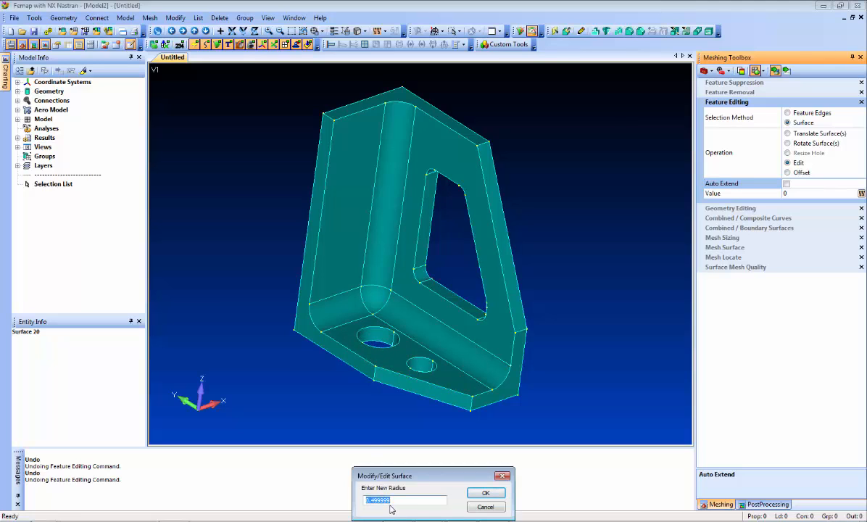
type("0.3")
key("Return")
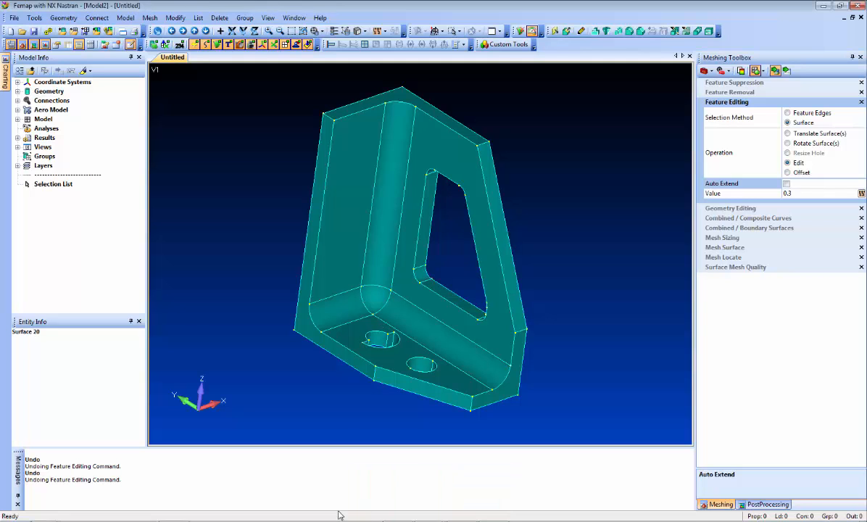
middle_click_drag(355, 361, 355, 408)
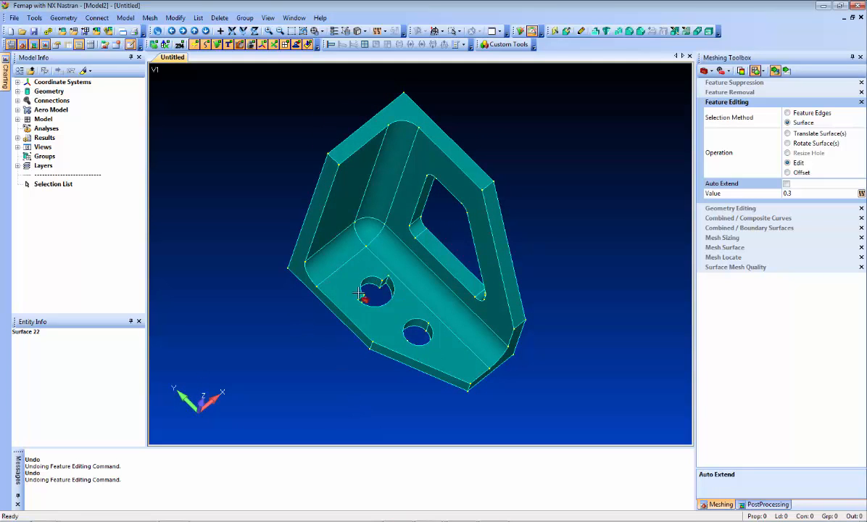
key("ctrl+z")
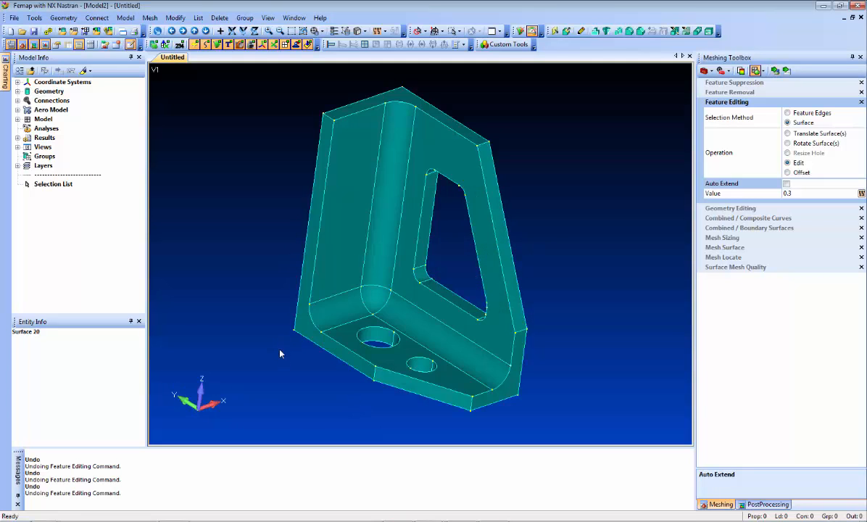
Enable Auto Extend and change the radius of the base's larger hole to 0.3.
left_click(787, 185)
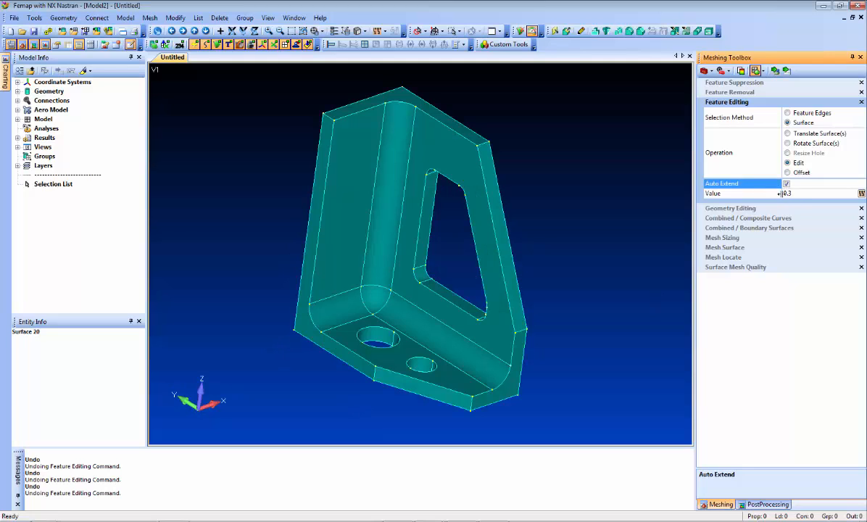
left_click(775, 71)
left_click(373, 334)
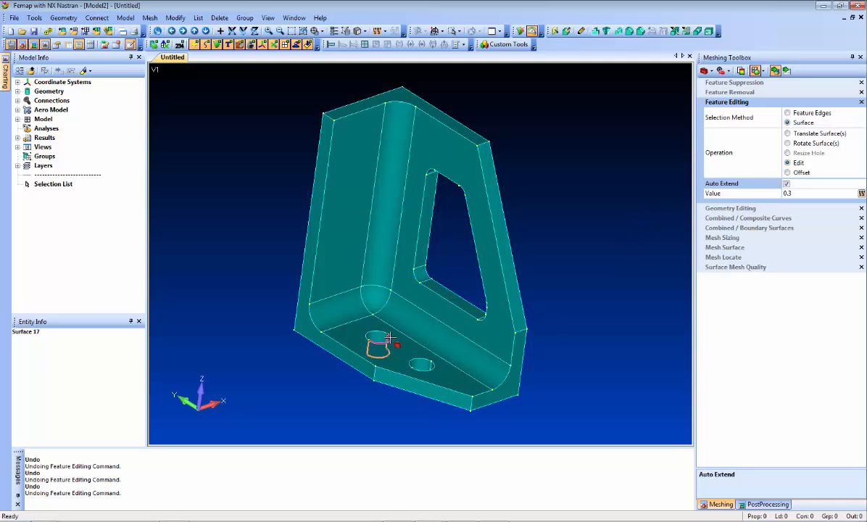
With Auto Extend on and the value reset to 0, set the bracket's inside fillets to a radius of .25.
left_click(803, 194)
type("0")
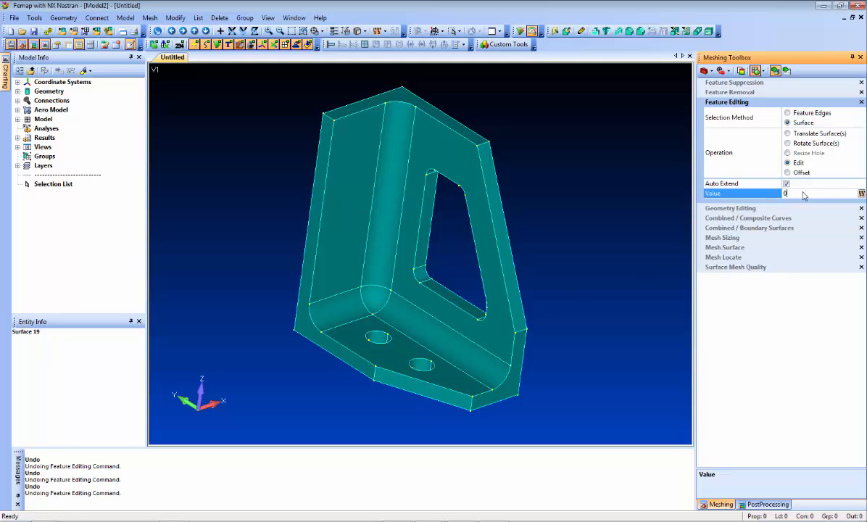
left_click(442, 350)
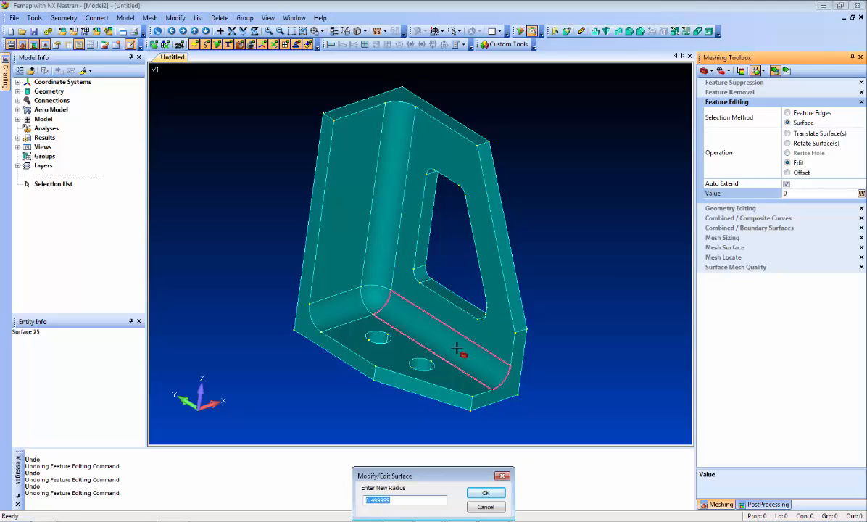
type(".25")
key("Return")
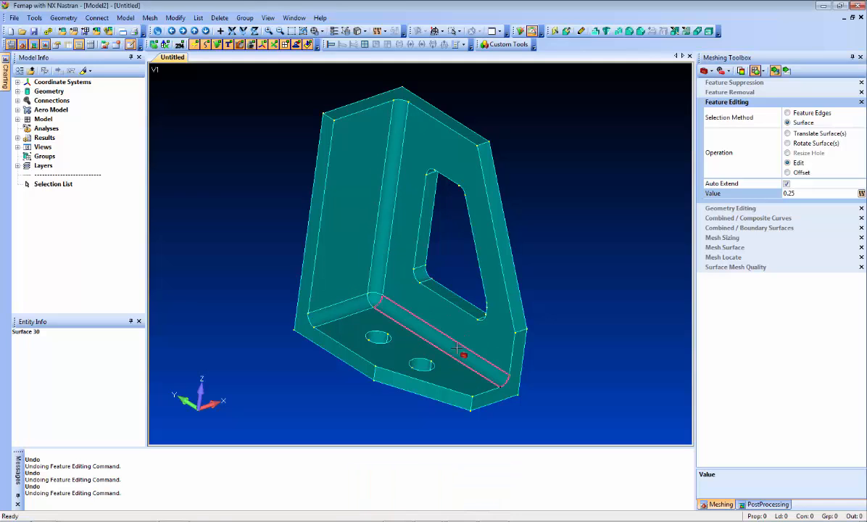
Remove the inside fillets by editing the fillet between the base and the cutout wall to a radius of 0.
left_click(804, 193)
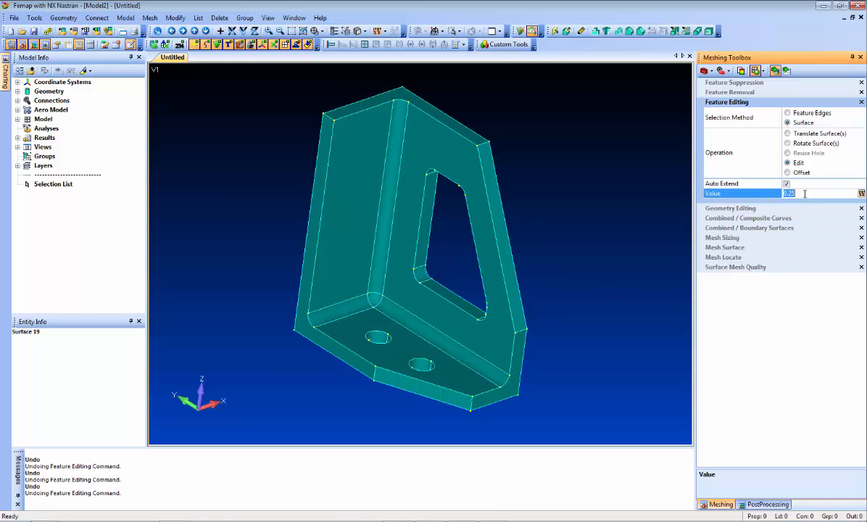
type("0")
left_click(439, 333)
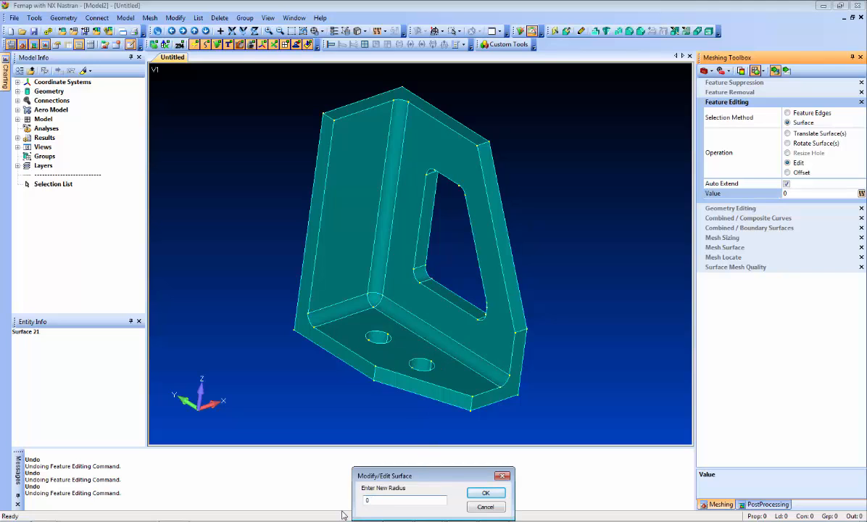
key("Return")
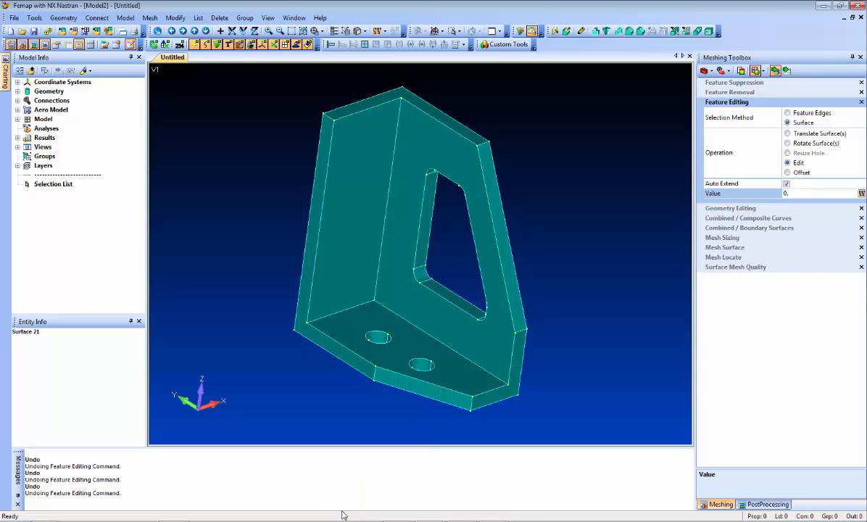
Thin the bracket by editing the outer faces of both walls and the base with a value of -.1.
middle_click_drag(577, 229, 450, 234)
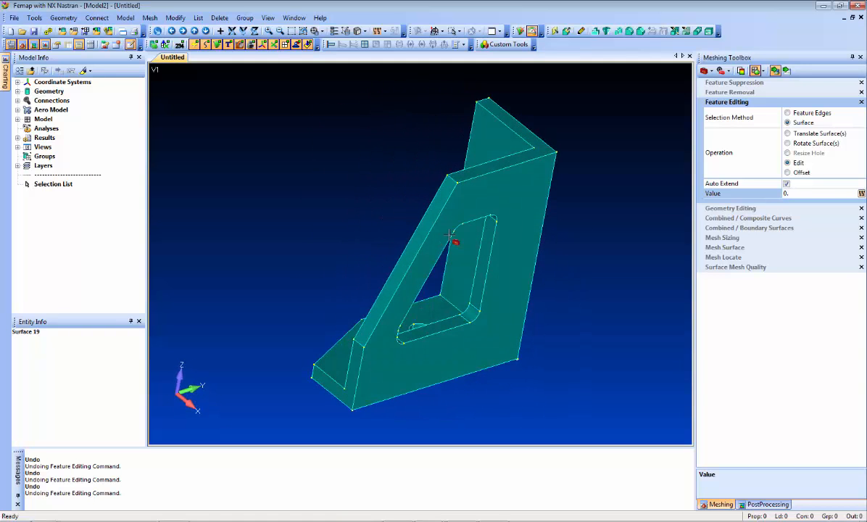
left_click(797, 194)
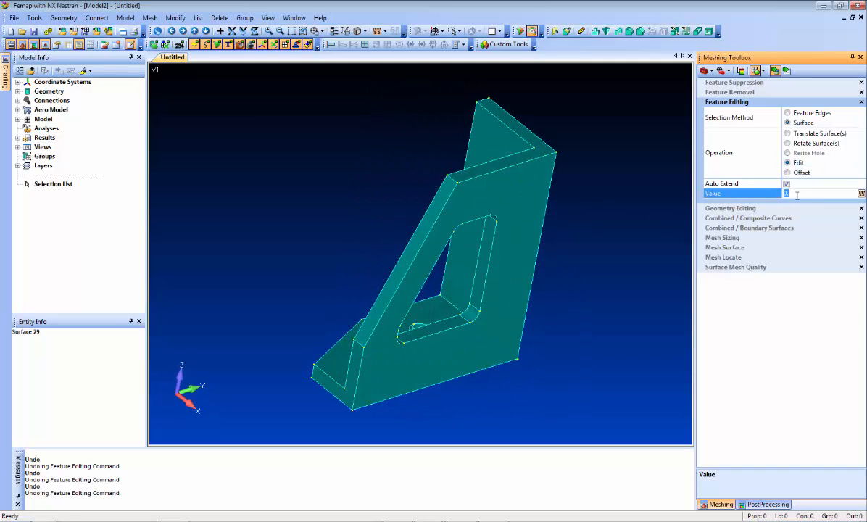
type("-1")
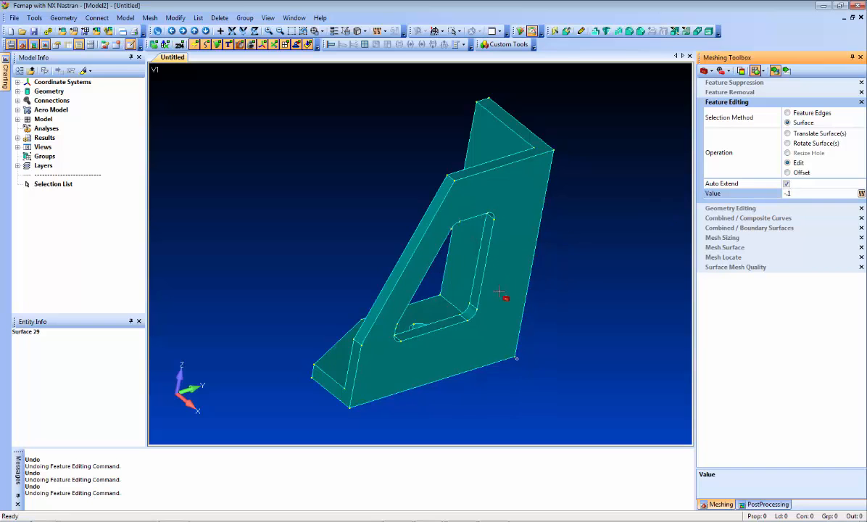
middle_click_drag(592, 290, 506, 303)
middle_click_drag(593, 372, 288, 238)
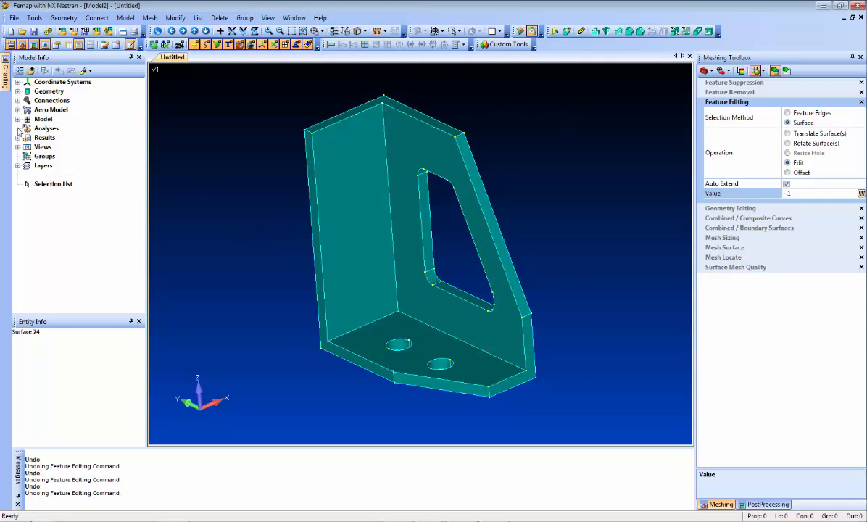
Apply automatic mesh sizing to the solid for tet meshing with an element size of 0.248155.
left_click(16, 91)
right_click(66, 101)
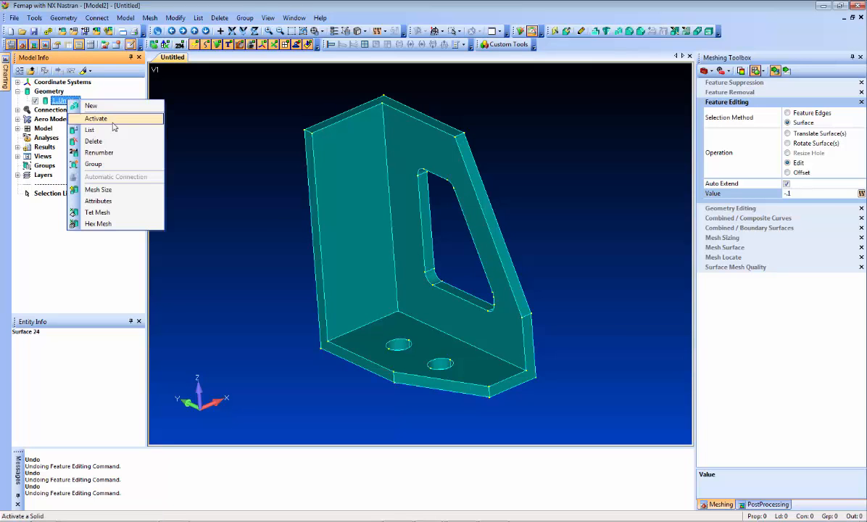
left_click(117, 190)
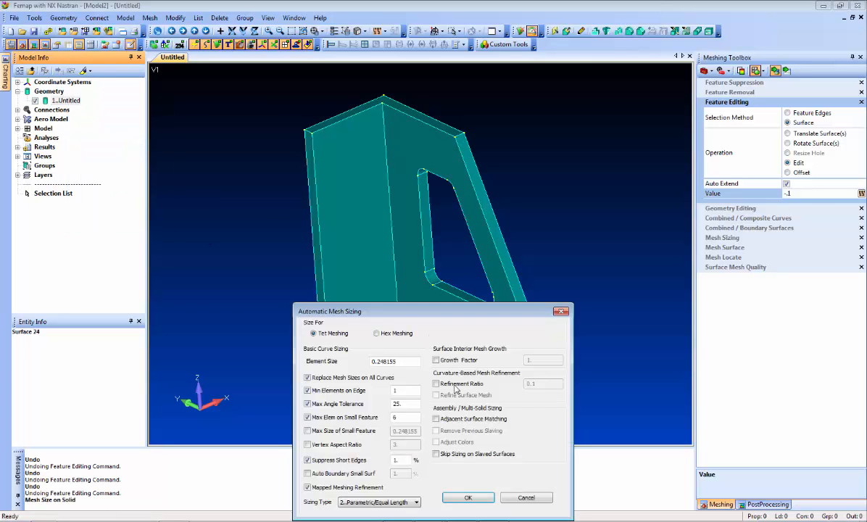
left_click(473, 498)
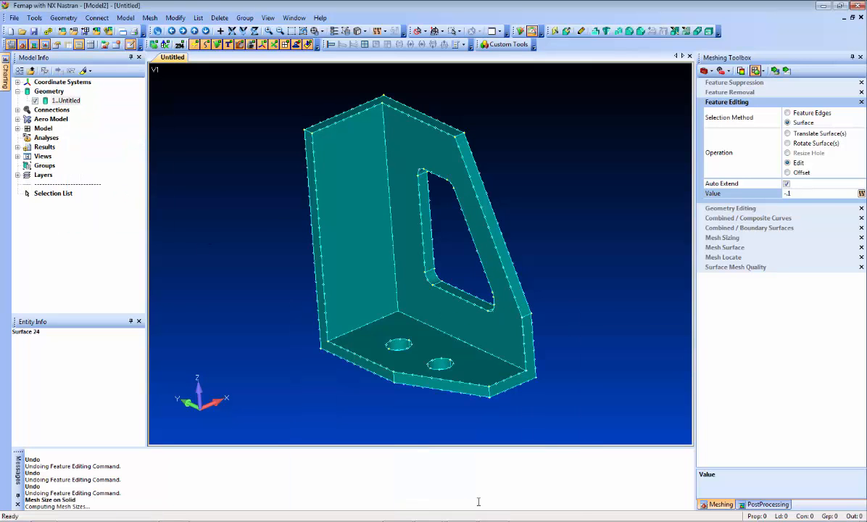
Tet mesh the solid, assigning the 7075-T651 Al Plate .25-.5 material from the library.
right_click(65, 100)
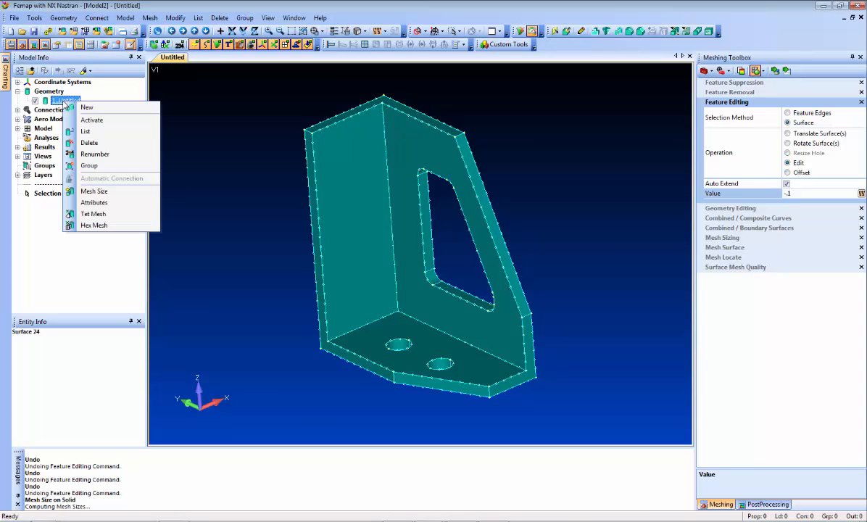
left_click(120, 214)
left_click(333, 388)
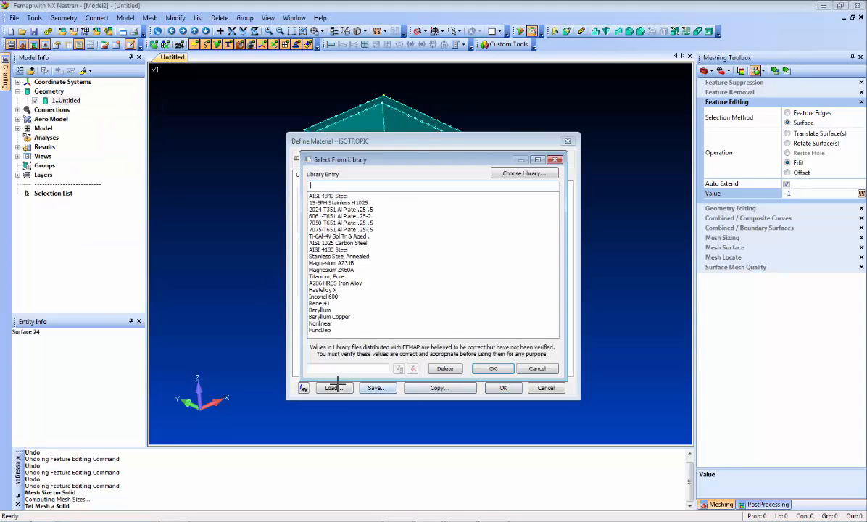
double_click(316, 214)
left_click(504, 388)
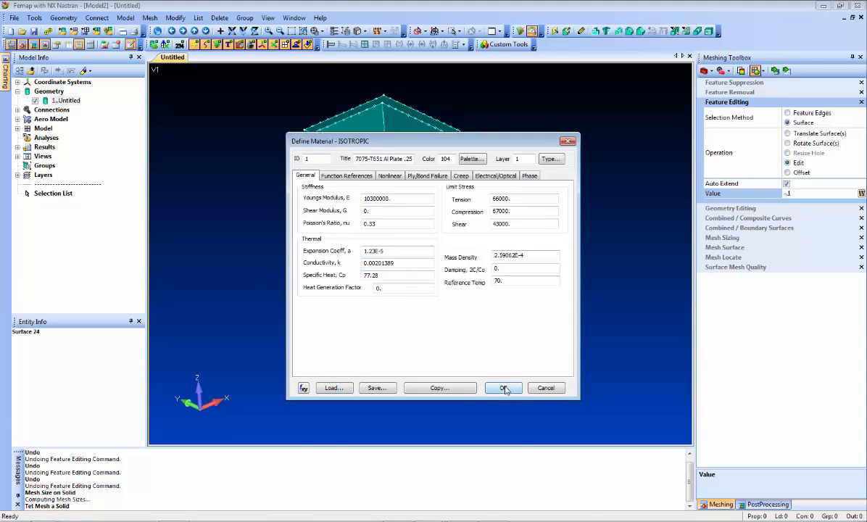
left_click(492, 506)
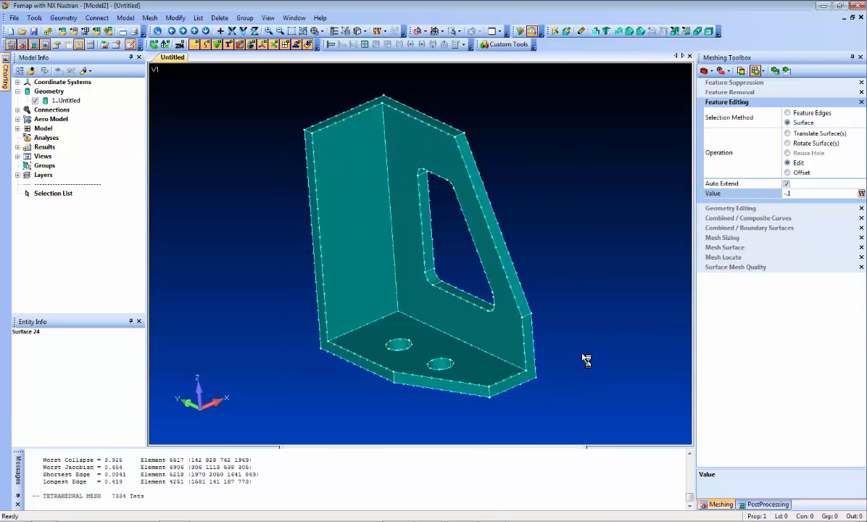
Enlarge the wall cutout by offsetting its connected inner surfaces three times with a value of -.1, with automatic remeshing on.
middle_click_drag(339, 375, 370, 354)
left_click(273, 48)
middle_click_drag(434, 217, 445, 194)
scroll(446, 210, "up", 3)
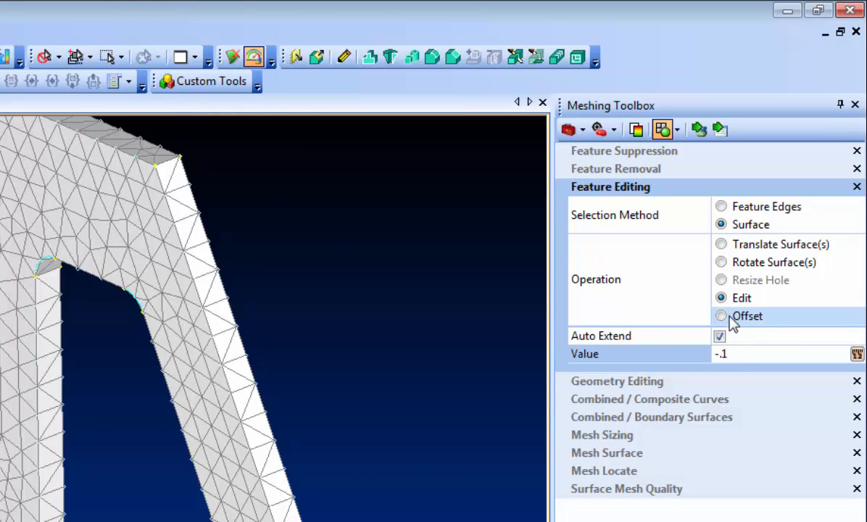
left_click(752, 321)
left_click(752, 324)
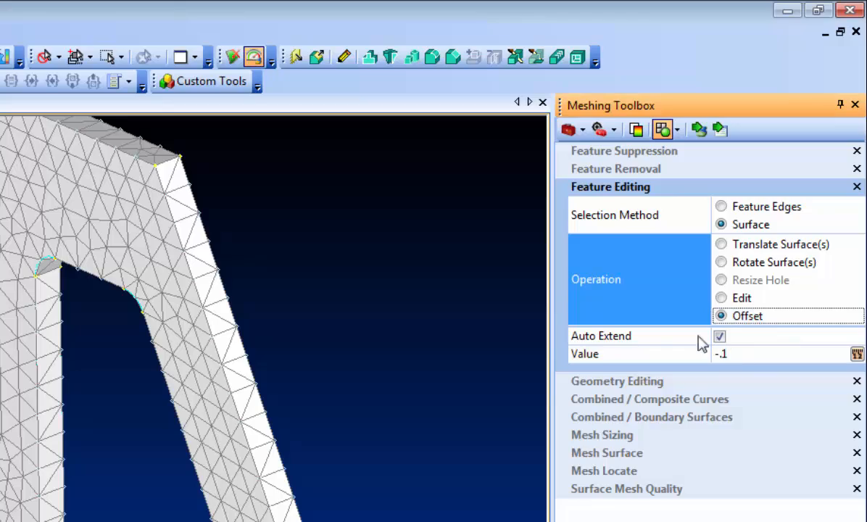
left_click(701, 136)
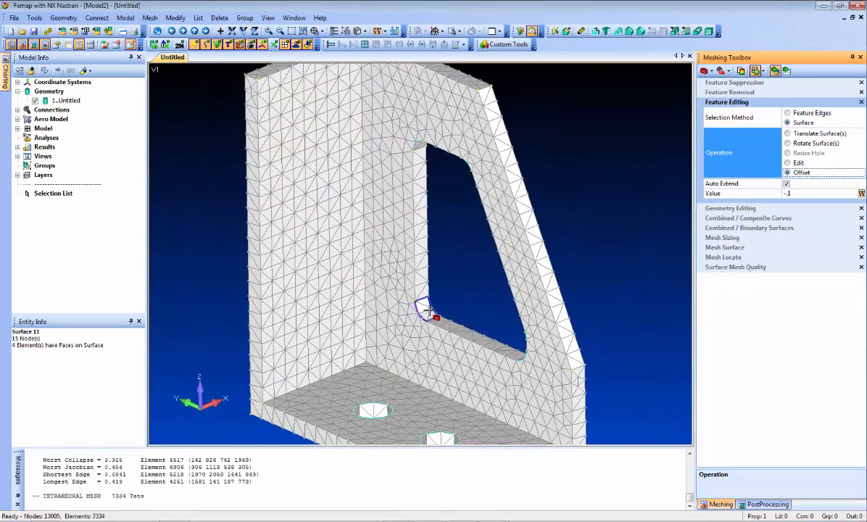
left_click(428, 311)
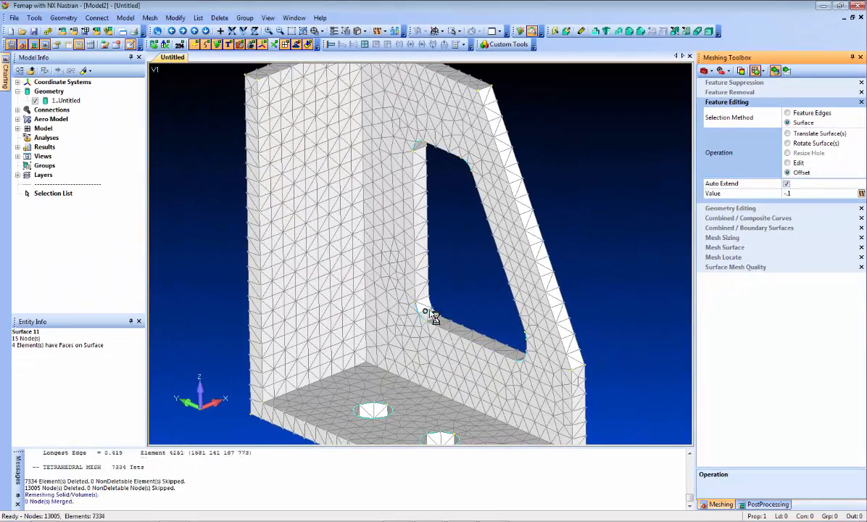
left_click(427, 310)
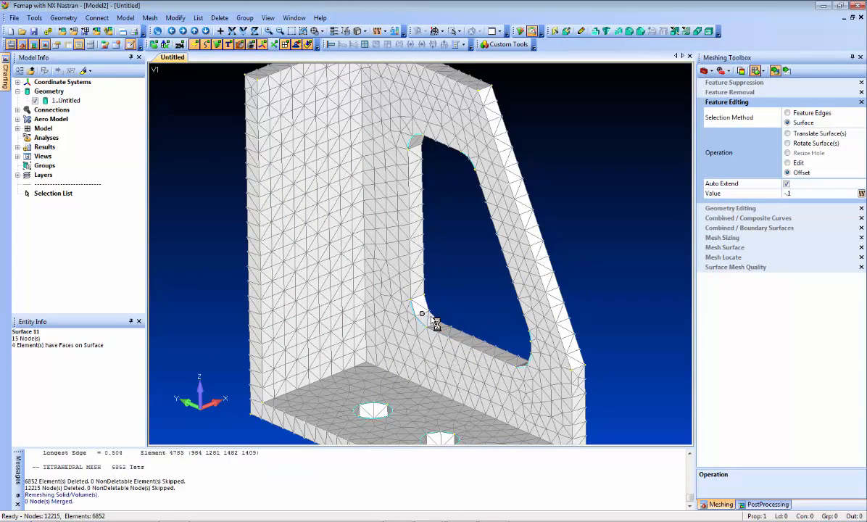
middle_click_drag(567, 254, 641, 250)
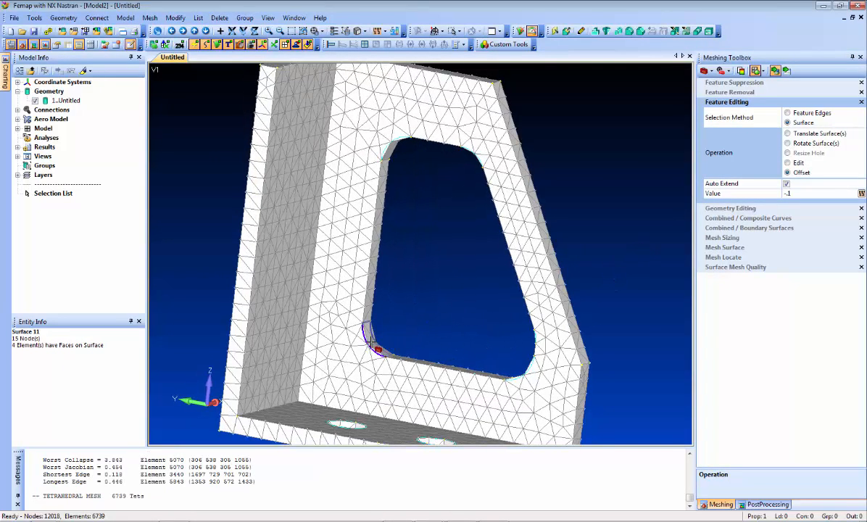
left_click(374, 346)
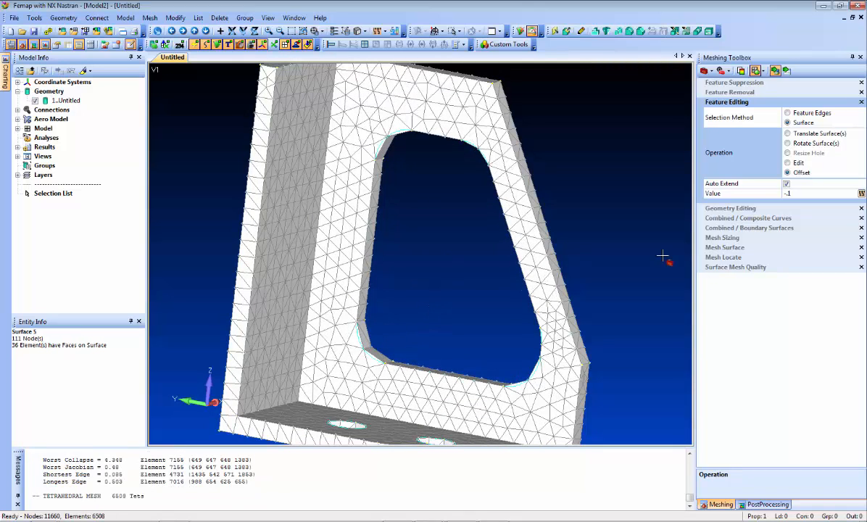
Increase the mesh sizing by 1 element on the curves of the cutout's rounded corners.
left_click(739, 240)
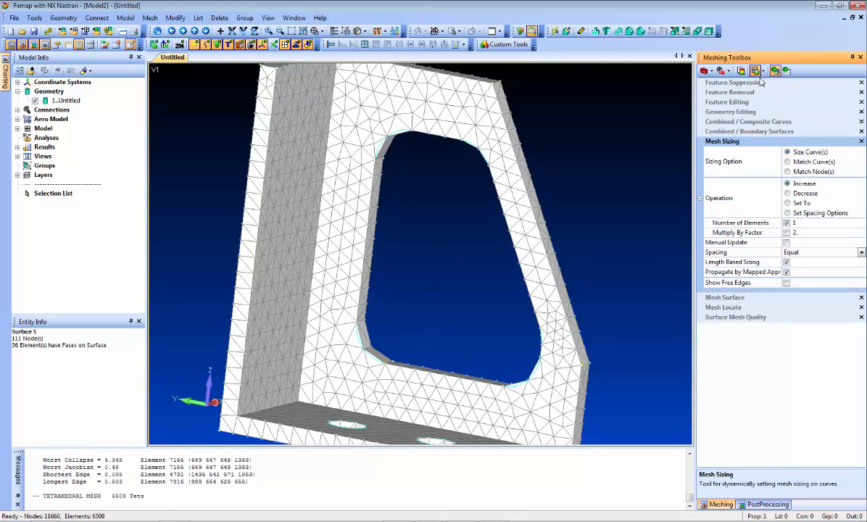
middle_click_drag(404, 224, 403, 219)
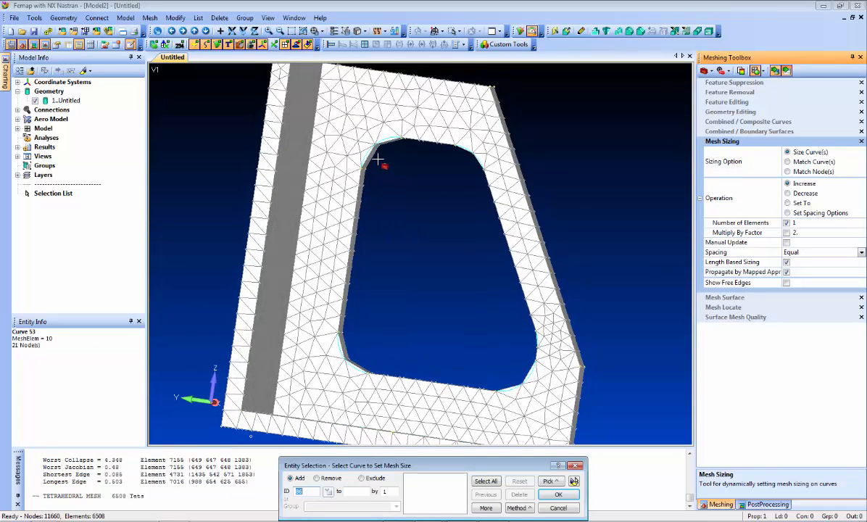
left_click(378, 153)
left_click(375, 151)
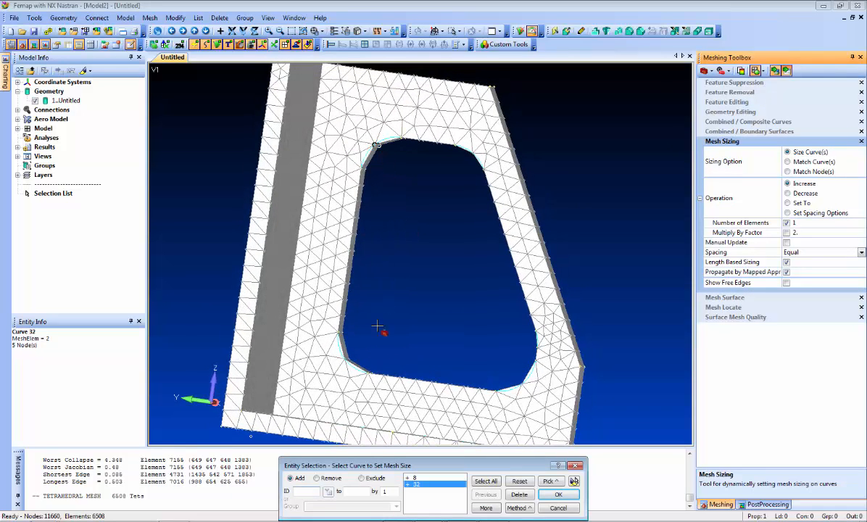
left_click(347, 357)
left_click(537, 350)
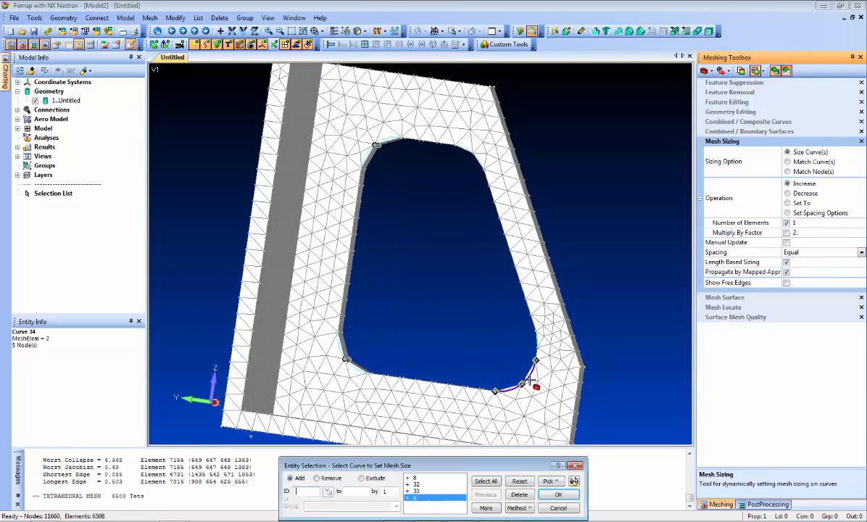
key("Return")
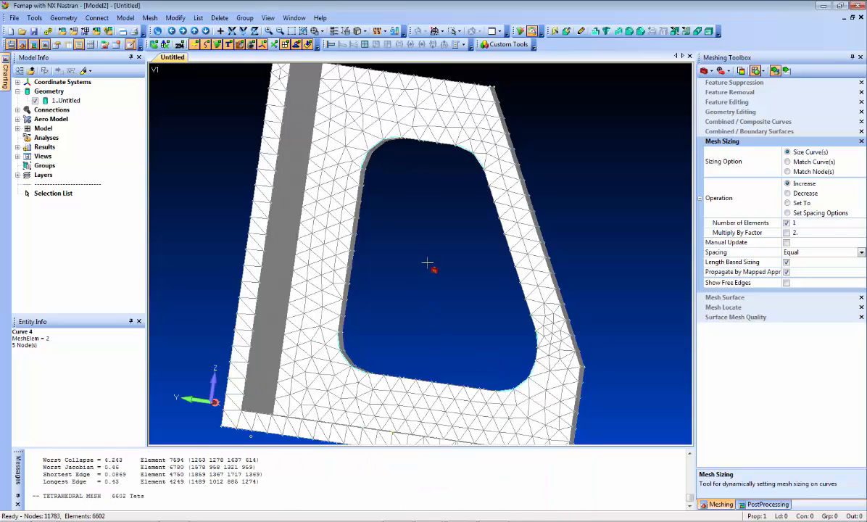
Edit the inner faces of the cutout wall and the adjoining wall with a value of -.05, with automatic remeshing on.
middle_click_drag(428, 264, 404, 303)
middle_click_drag(438, 274, 443, 250)
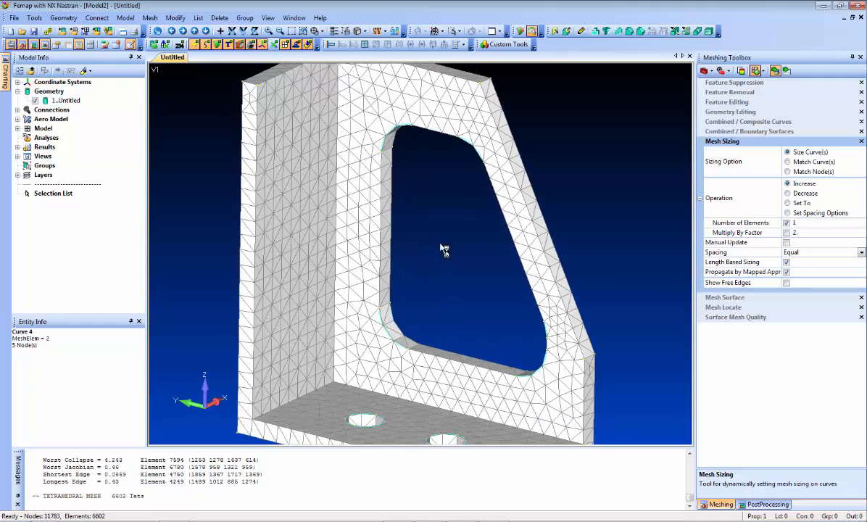
scroll(443, 250, "down", 3)
middle_click_drag(243, 212, 232, 222)
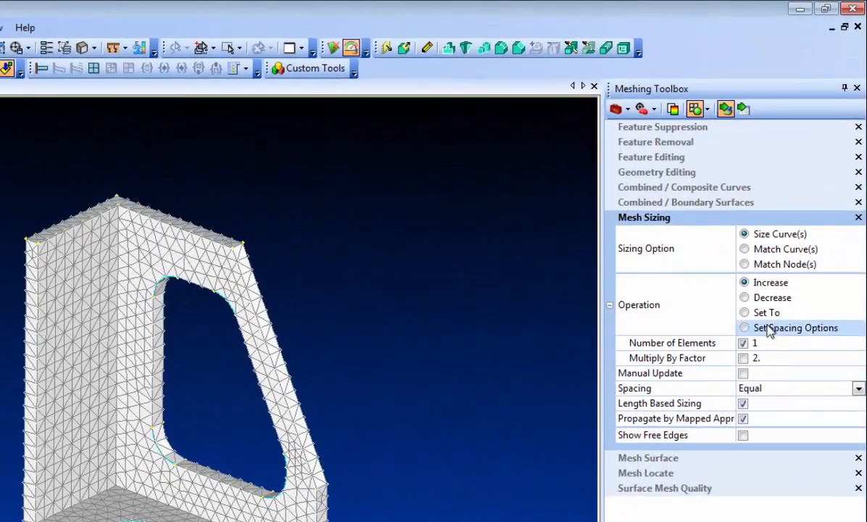
left_click(667, 156)
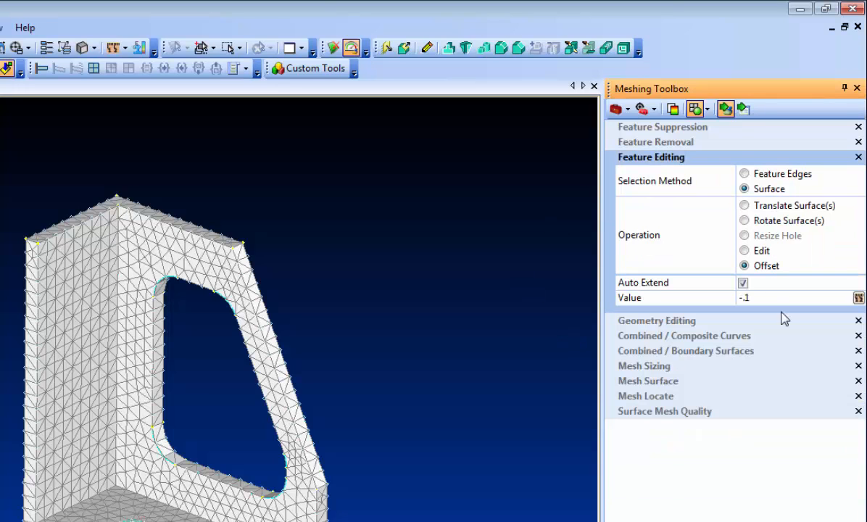
left_click(758, 251)
left_click(773, 298)
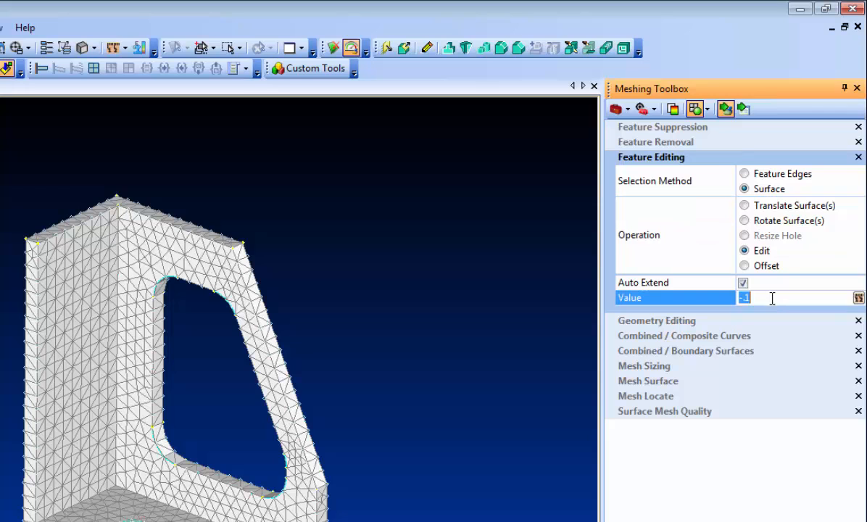
key("BackSpace")
type("-.05")
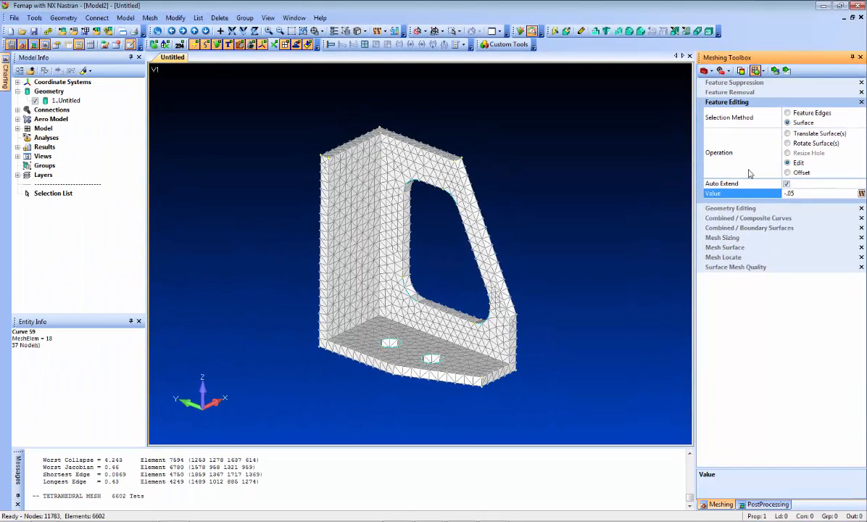
left_click(776, 71)
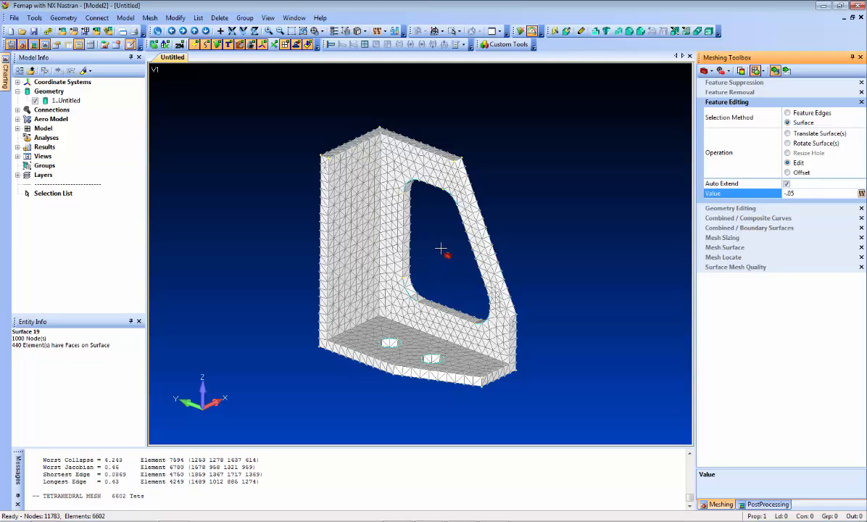
left_click(428, 173)
left_click(363, 222)
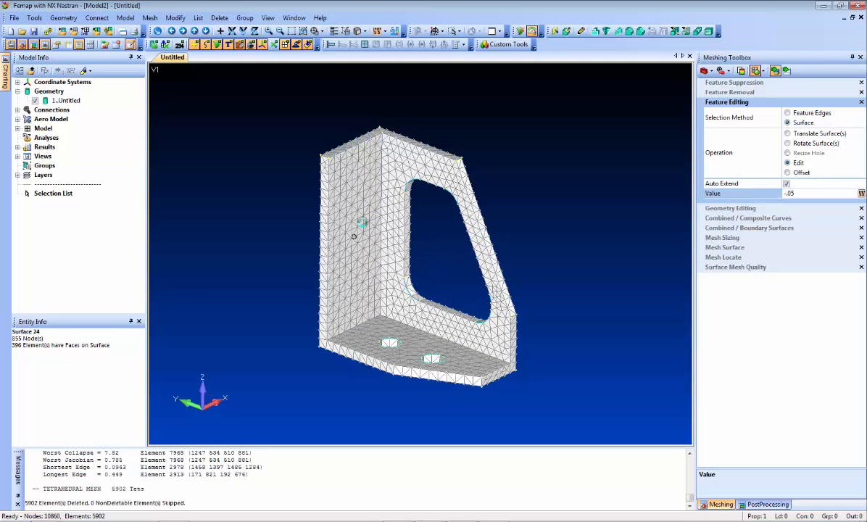